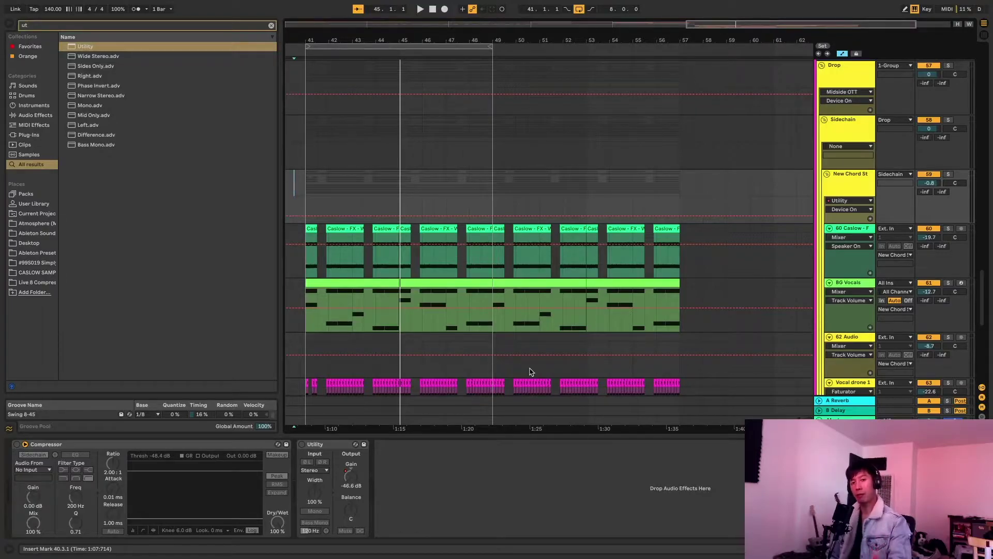
Look over the tracks inside the Drop group and play back the looped drop section.
scroll(530, 371, "down", 2)
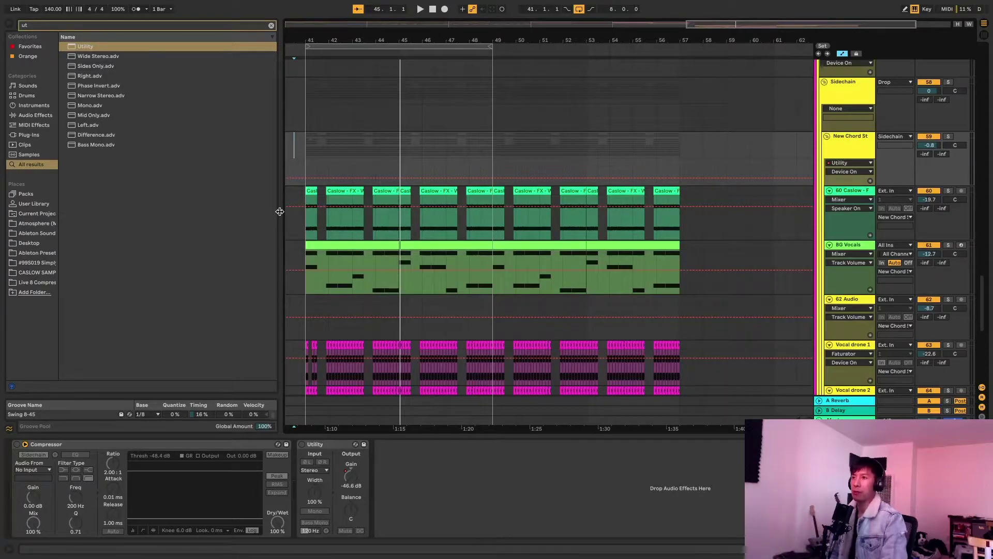
key("space")
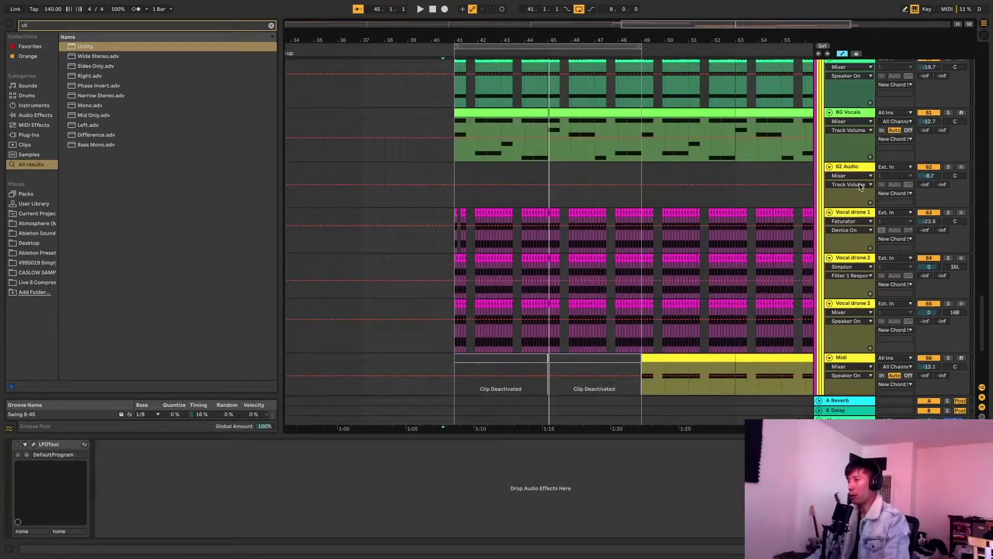
left_click(300, 352)
scroll(300, 352, "down", 3)
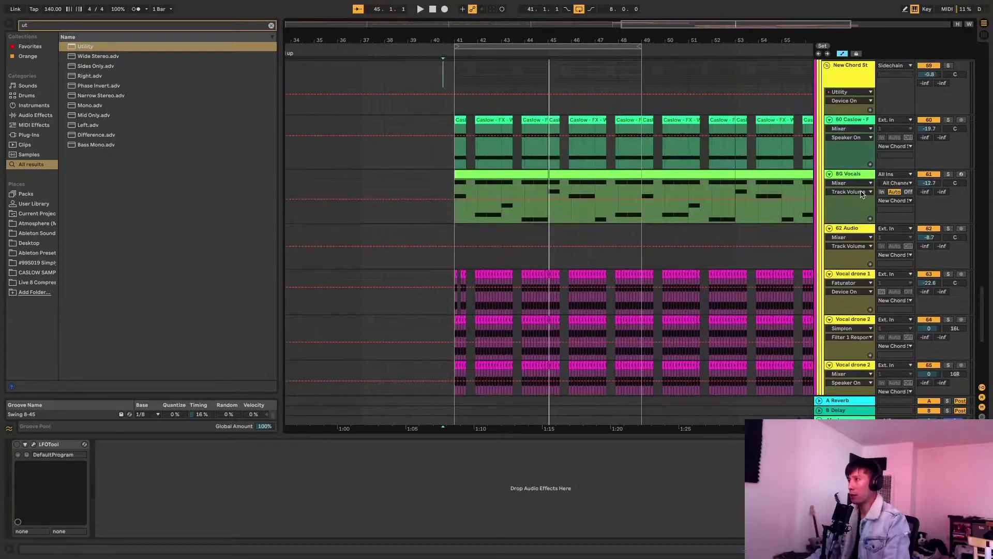
scroll(862, 194, "up", 2)
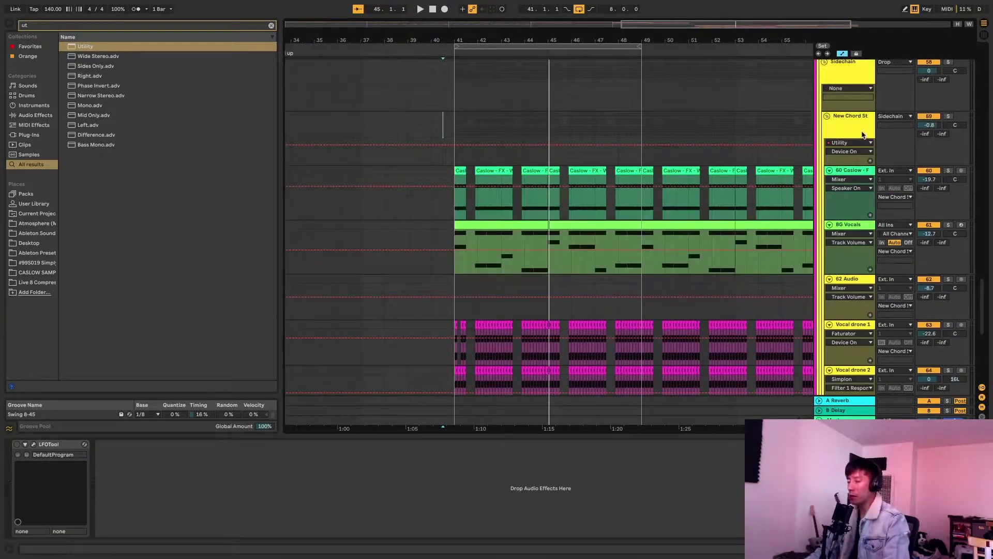
scroll(615, 297, "down", 10)
left_click(615, 297)
key("space")
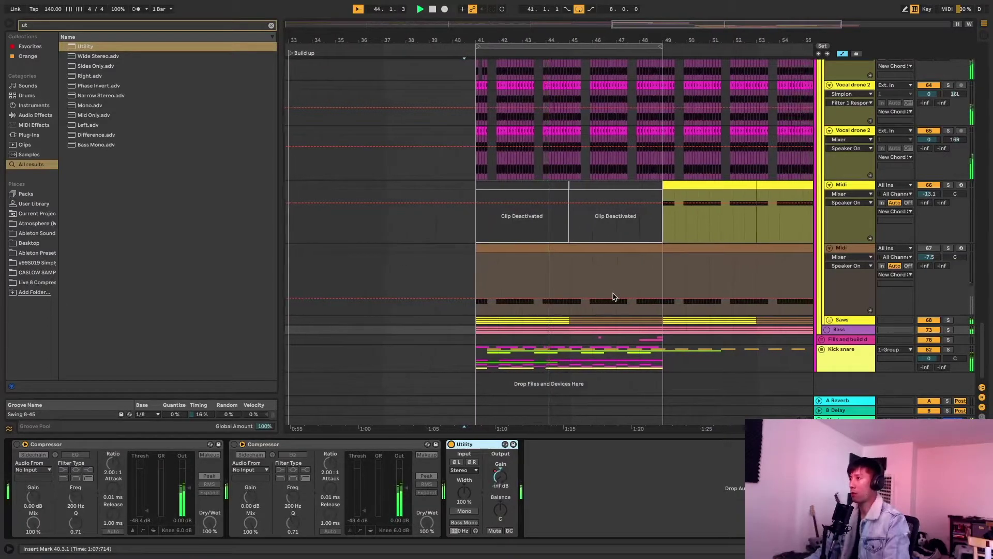
key("space")
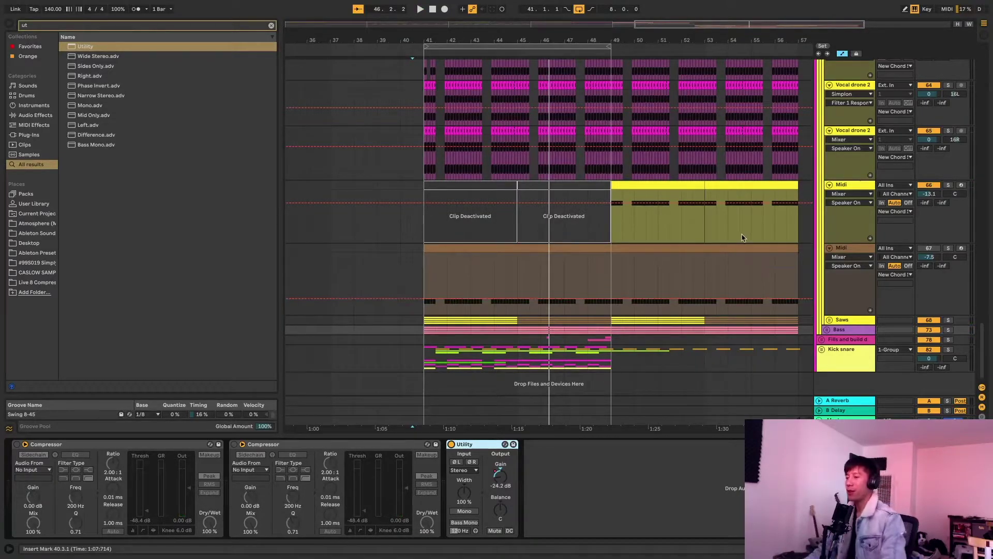
Unfold the Kick snare group and move its BETTER KICK track into the Drop group, directly above the Sidechain group.
scroll(698, 231, "up", 3)
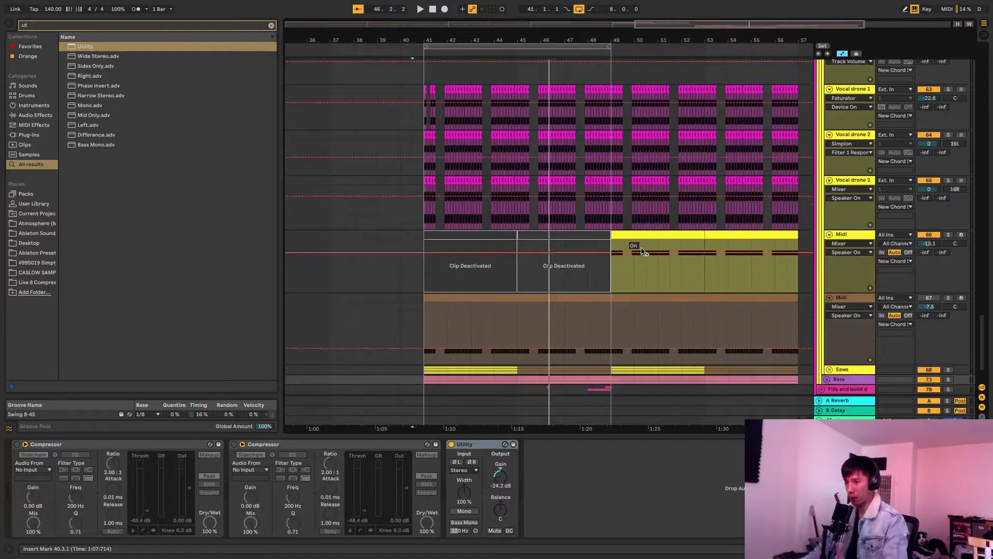
scroll(544, 277, "up", 10)
scroll(510, 281, "up", 15)
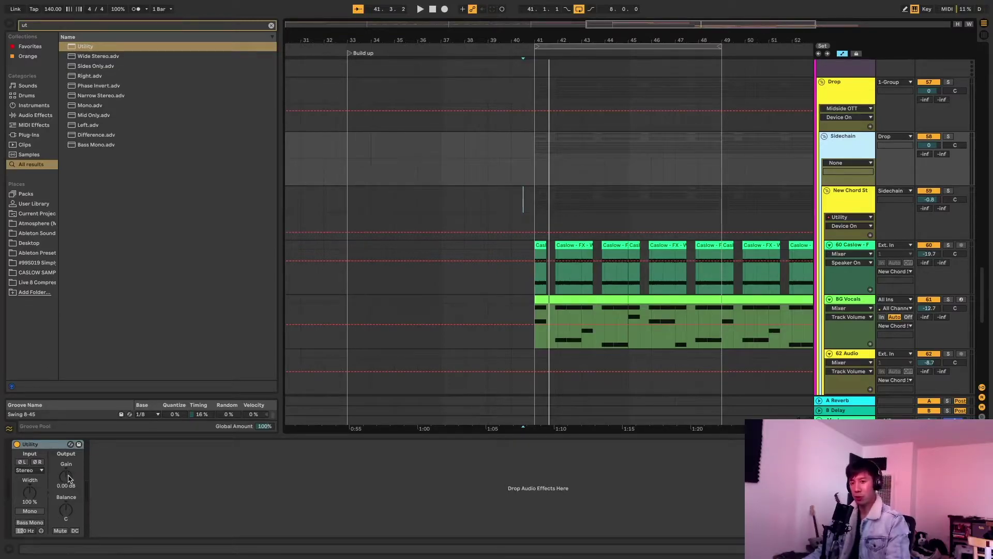
scroll(841, 330, "down", 10)
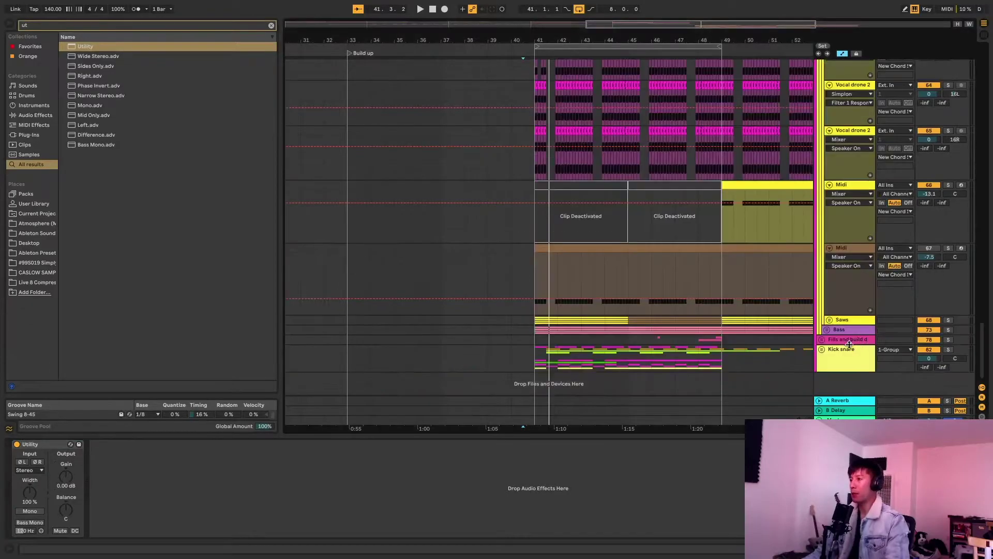
left_click(822, 349)
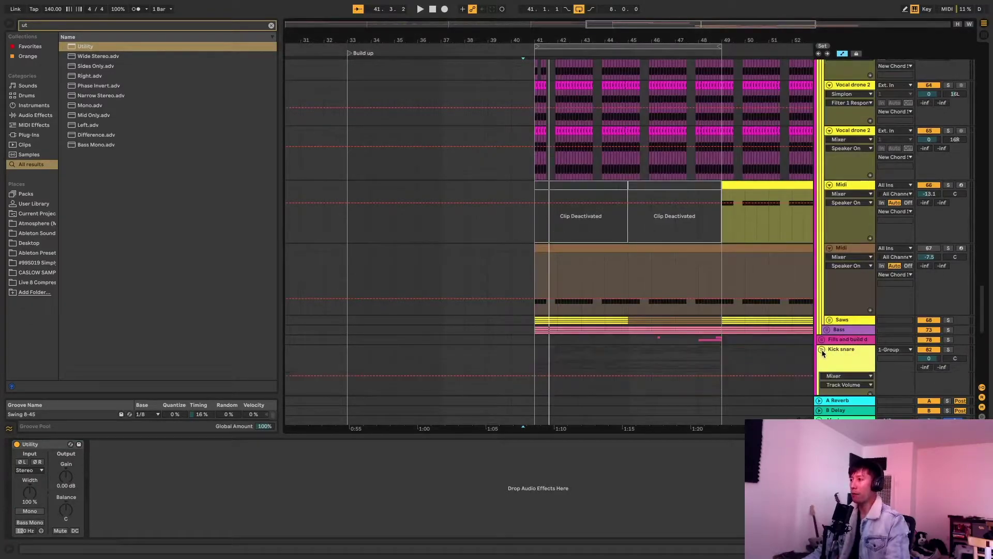
scroll(834, 344, "down", 5)
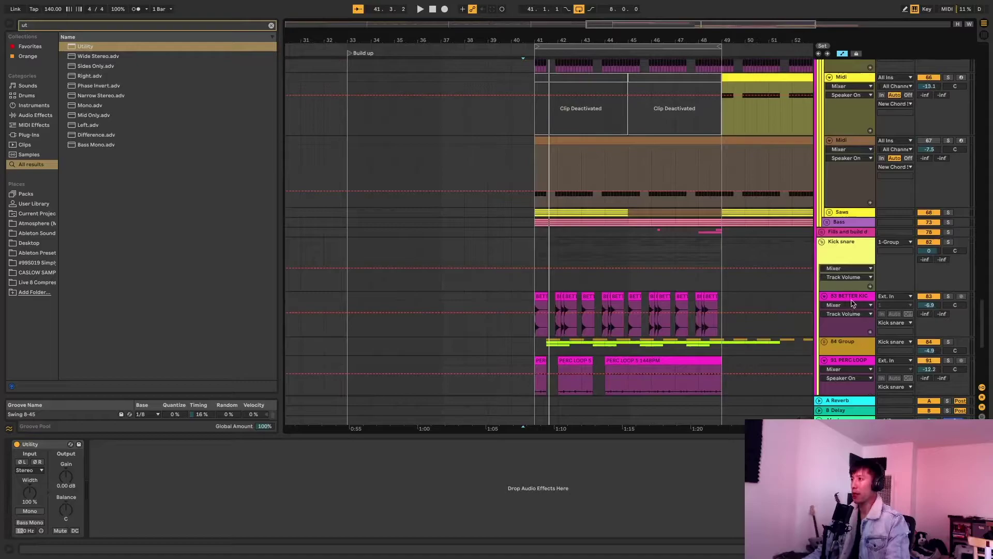
left_click_drag(853, 302, 856, 185)
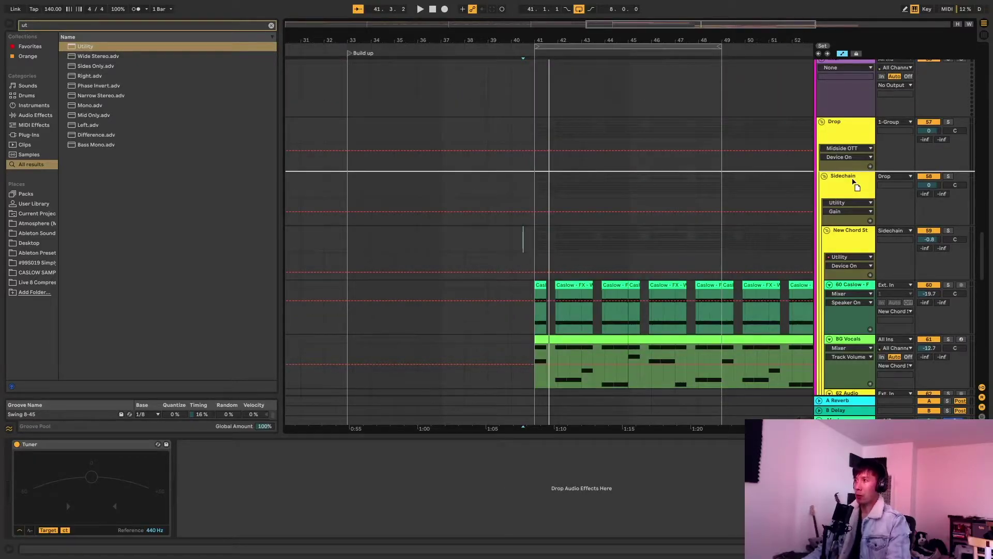
left_click_drag(856, 185, 856, 186)
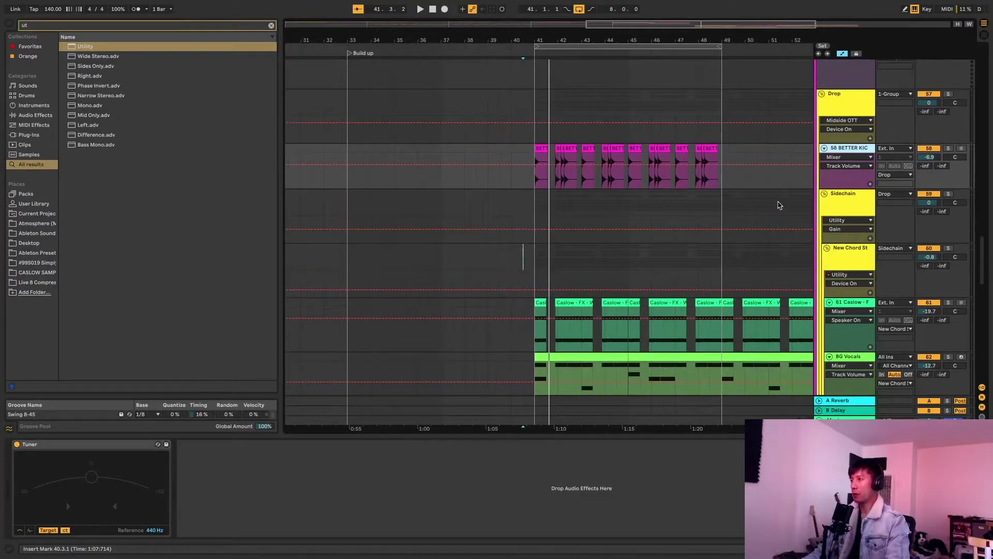
In the Sidechain group's Utility Gain automation, pull the level down at the bar 41 kick to start a volume duck.
left_click(820, 209)
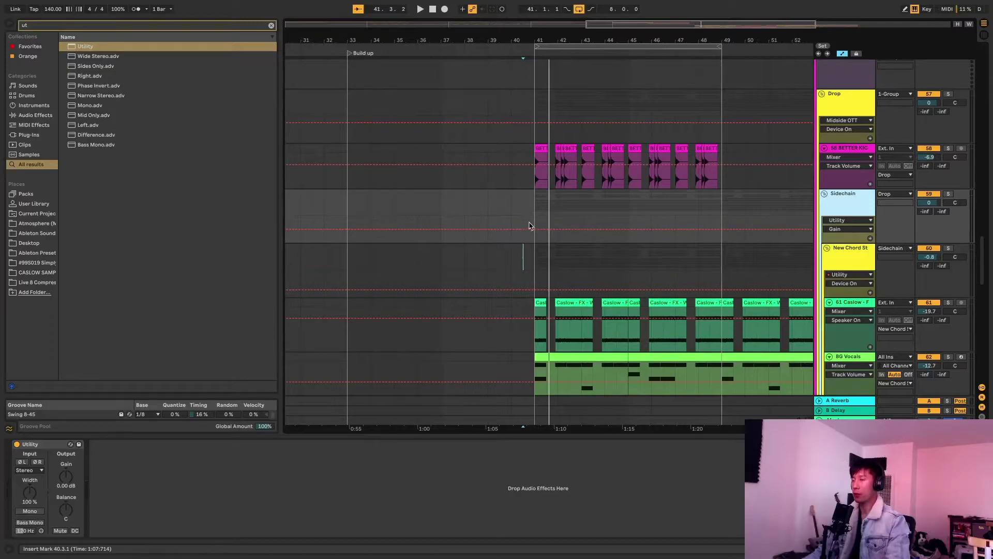
key("plus")
key("plus")
key("plus")
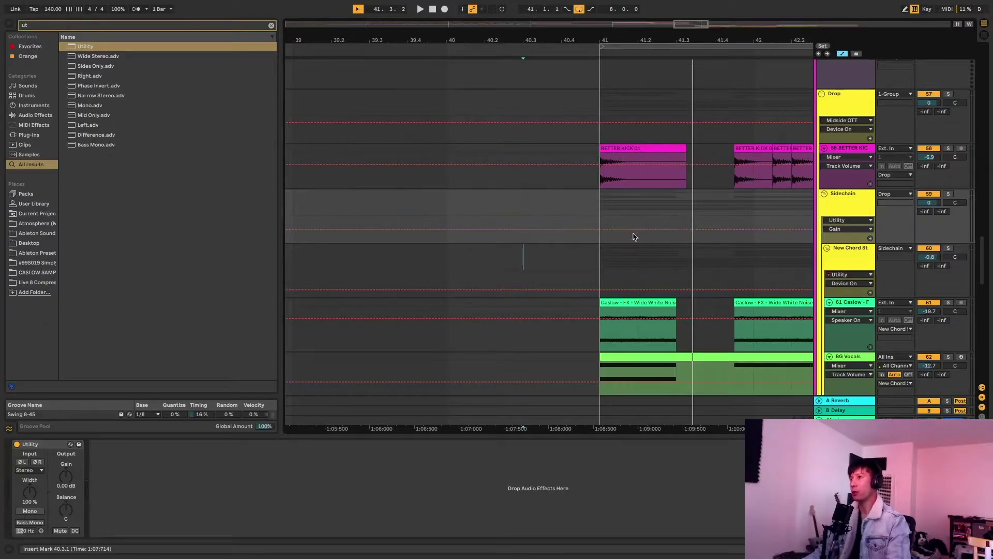
key("plus")
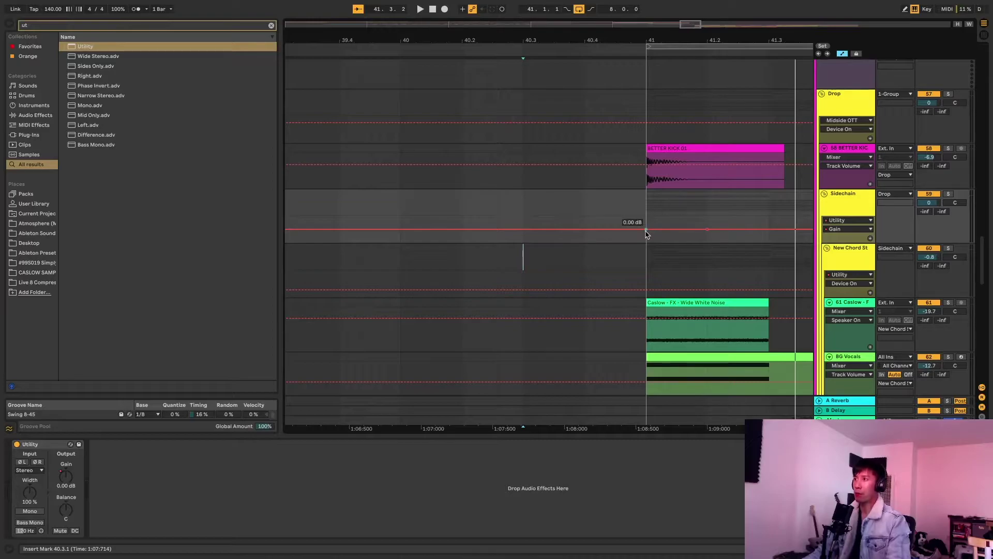
left_click_drag(652, 226, 646, 245)
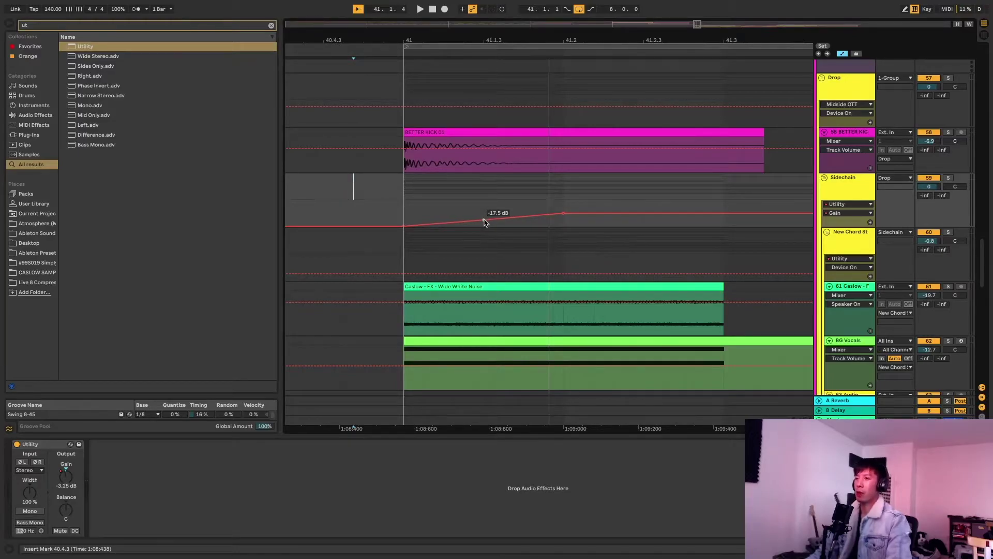
Set a midpoint of about -8 dB at 41.1.3 on the duck's rising line and bend the segment before it into a curve.
left_click_drag(483, 223, 483, 215)
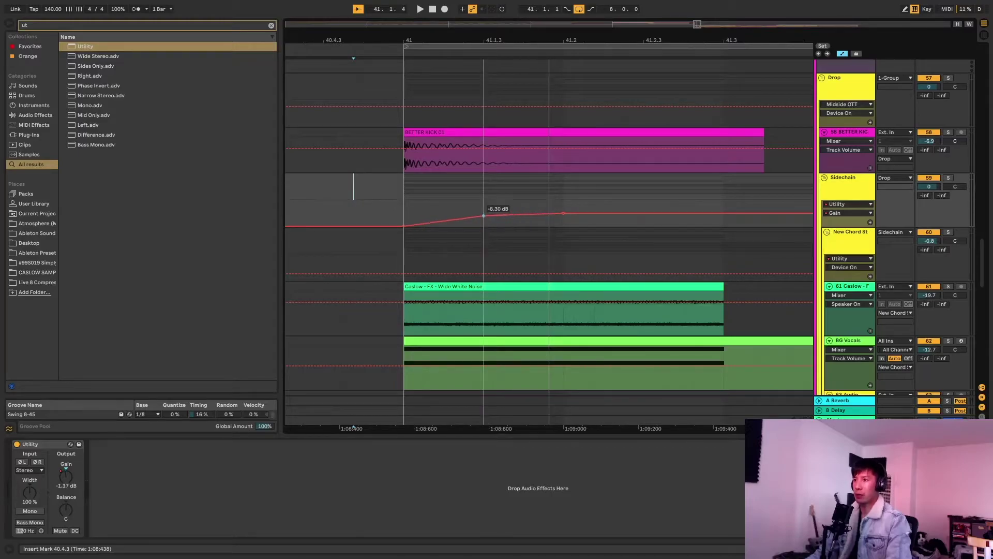
left_click_drag(483, 215, 484, 216)
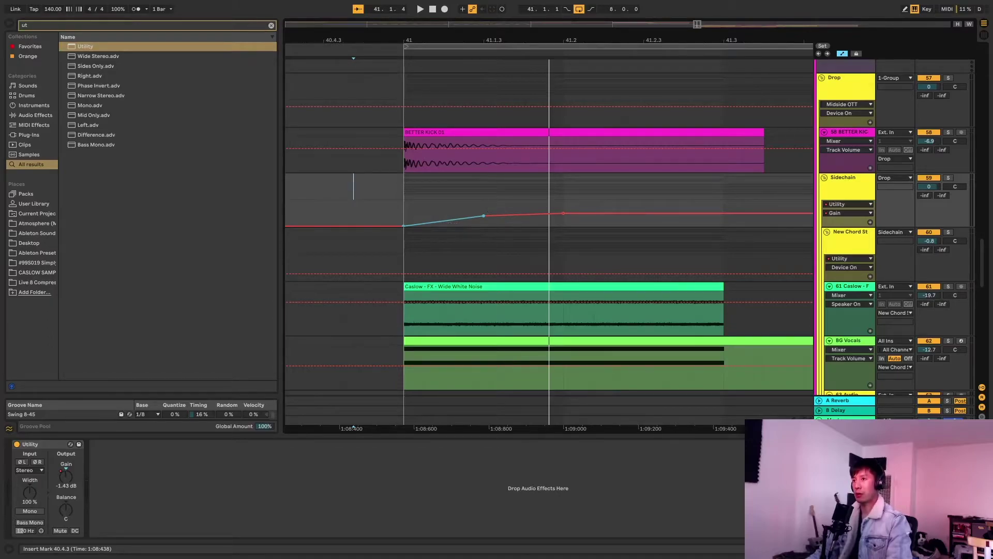
left_click_drag(453, 221, 453, 224)
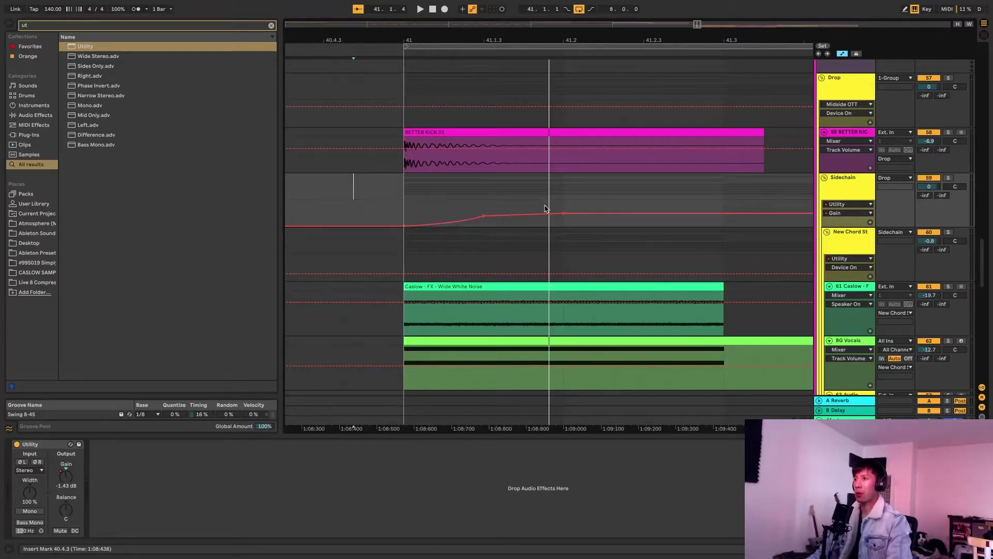
Play back the start of the drop to hear the gain duck, and inspect its curve at bar 41.
key("space")
key("space")
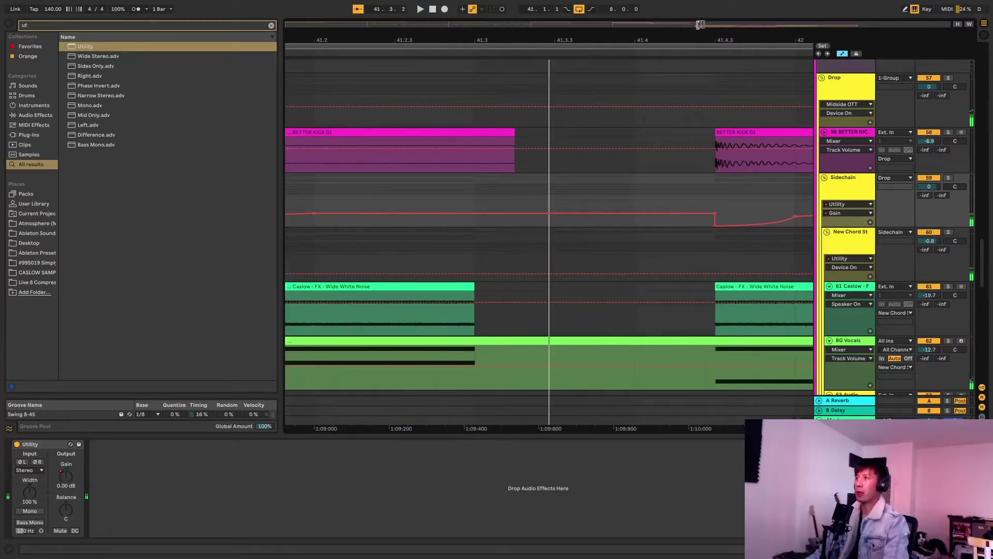
left_click_drag(702, 23, 697, 23)
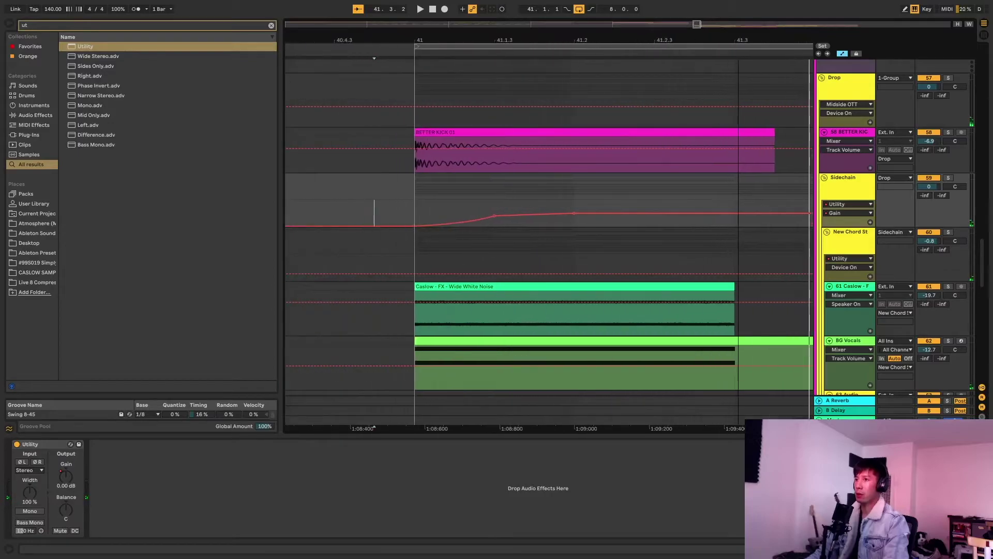
mouse_move(498, 215)
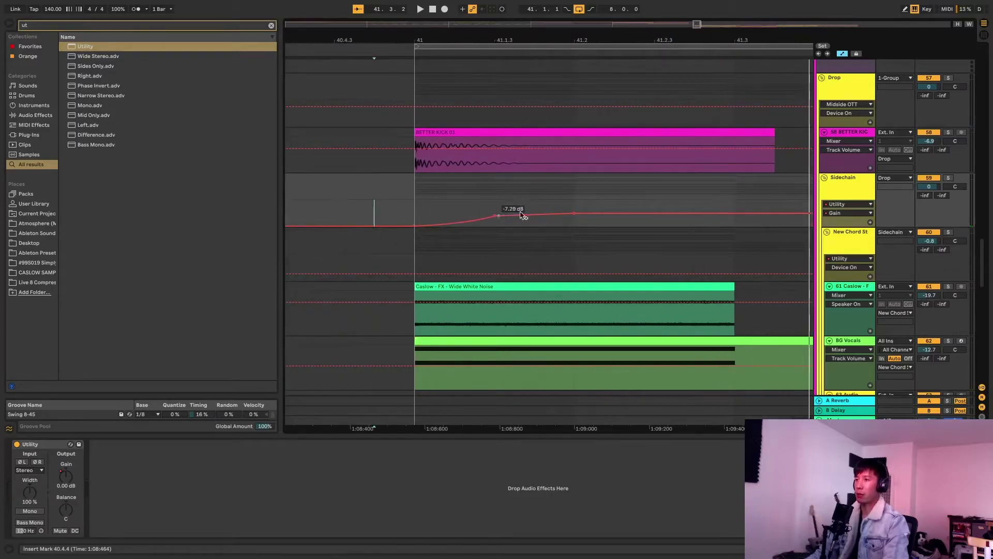
mouse_move(440, 223)
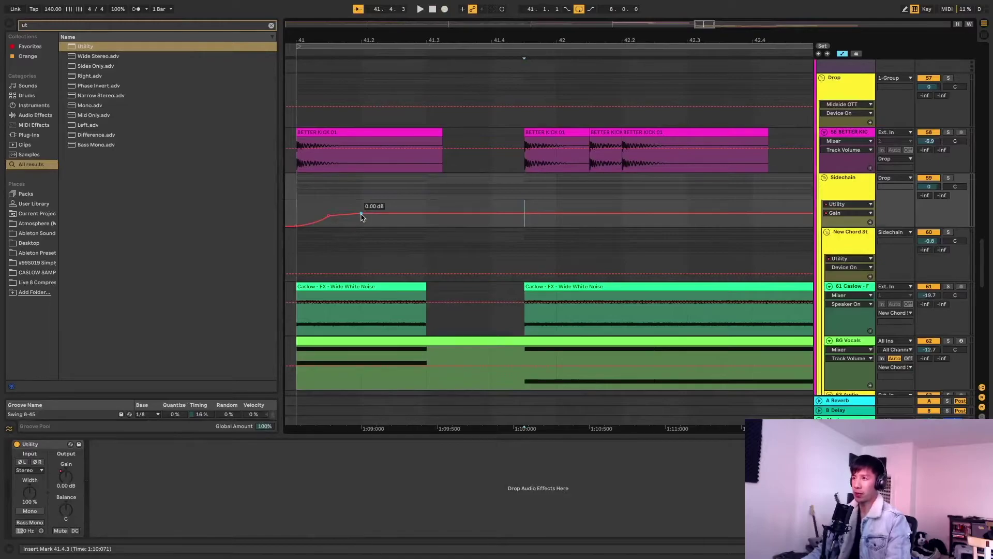
left_click_drag(361, 213, 345, 217)
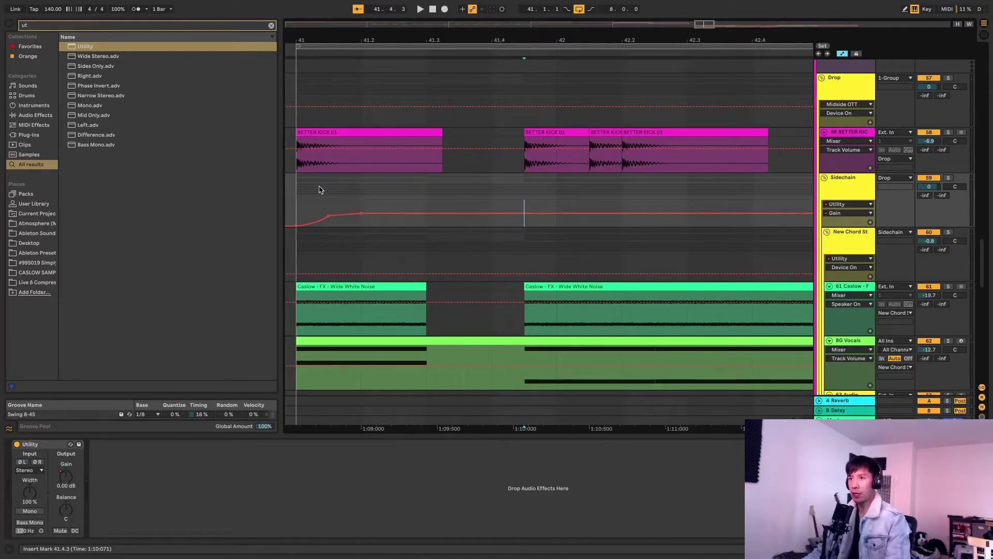
Copy the gain duck between 41.1.1 and 41.2 and paste it at the kicks on 41.4.3, 42.1.3 and 42.2.1.
left_click(293, 215)
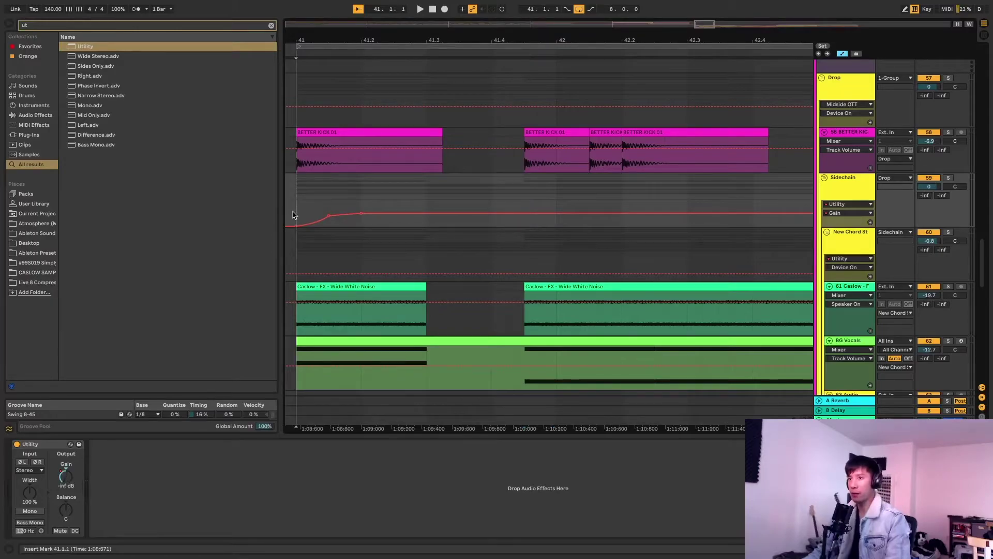
left_click(362, 213, "shift")
left_click(525, 212)
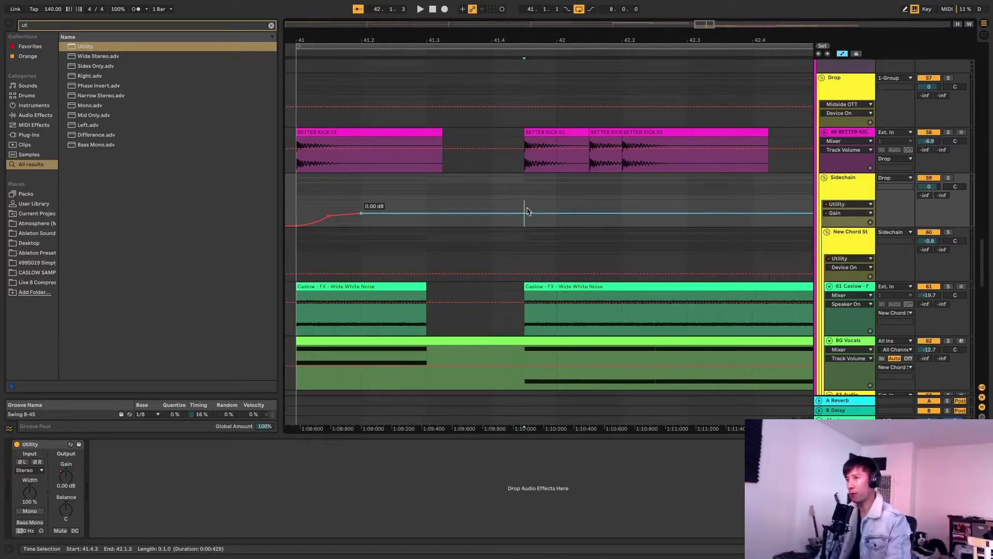
key("ctrl+v")
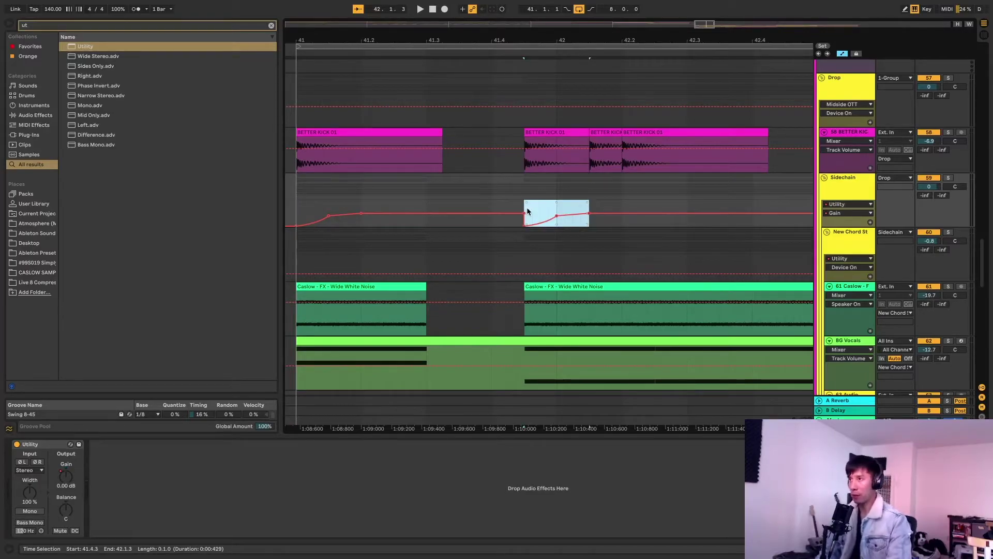
left_click(590, 206)
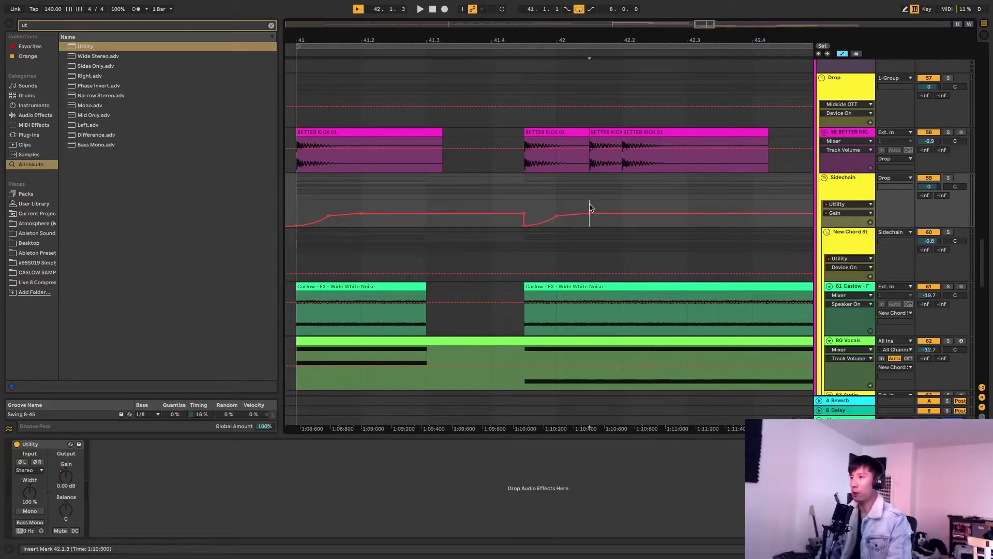
key("ctrl+v")
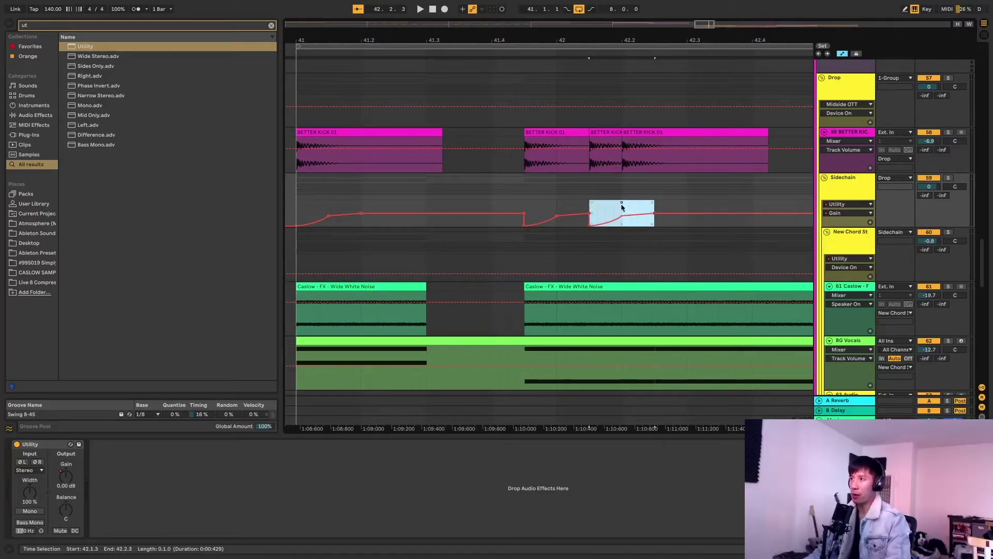
left_click(622, 208)
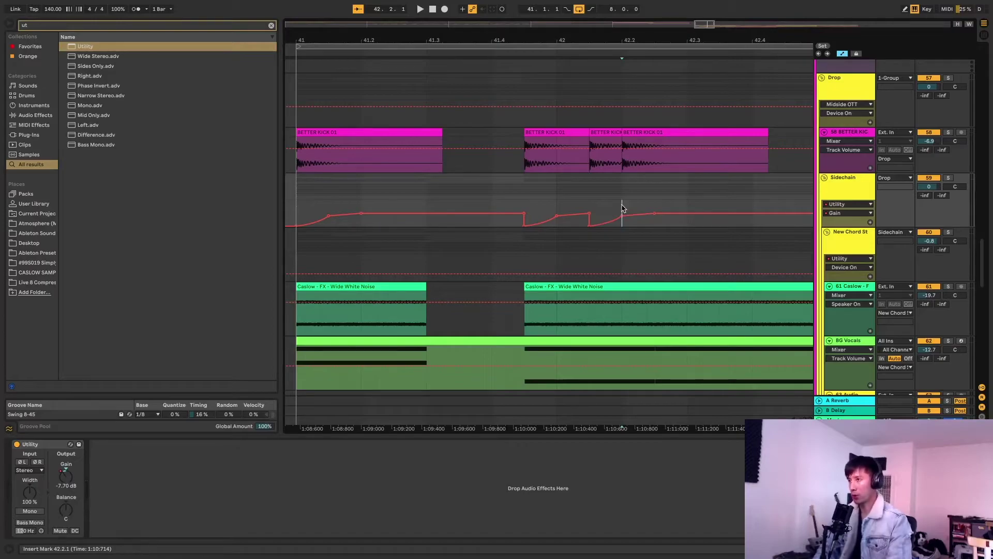
key("ctrl+v")
Play the arrangement from just before bar 41 to hear the repeated gain ducks against the kicks.
key("minus")
key("minus")
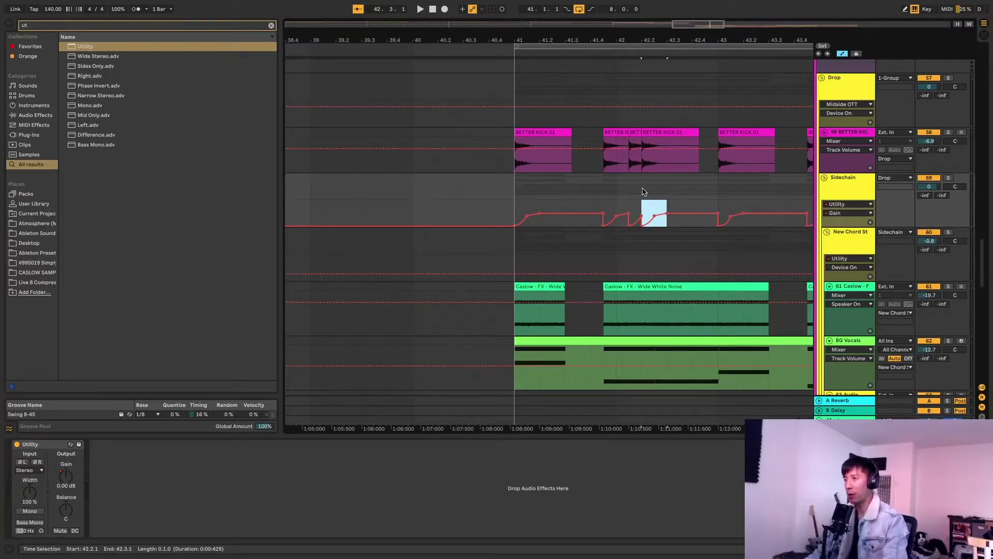
left_click(501, 212)
key("space")
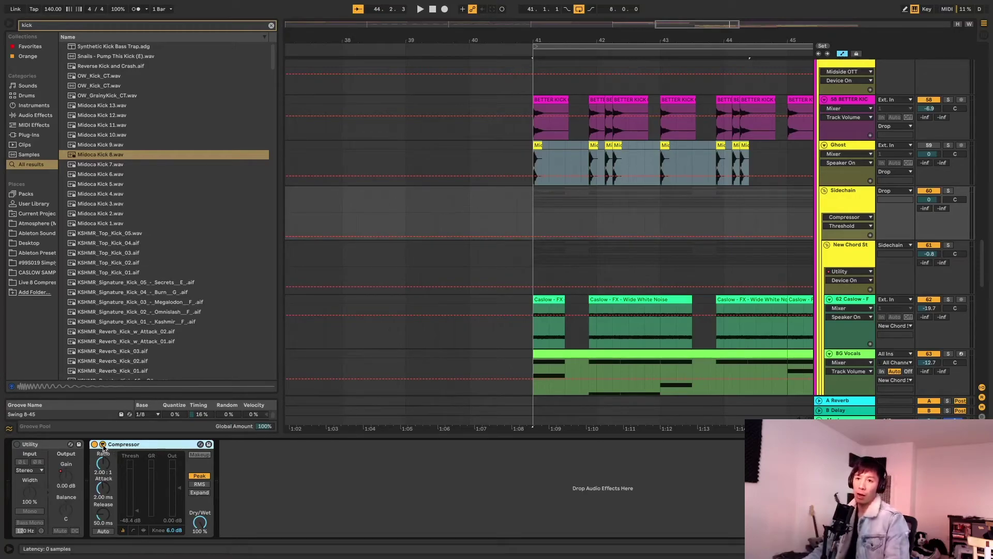
Expand the sidechain settings of the Compressor on the Sidechain group and enable Sidechain.
left_click(103, 444)
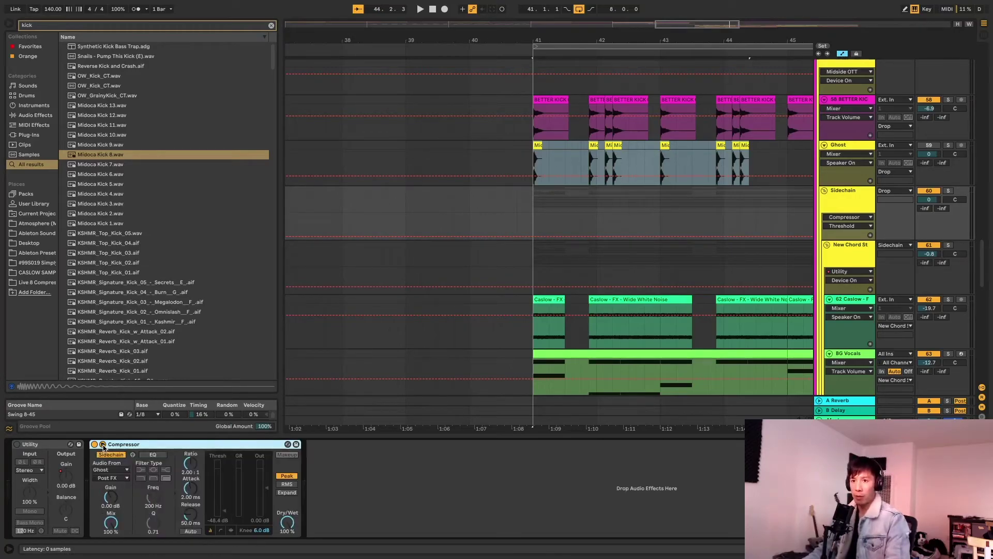
left_click(110, 454)
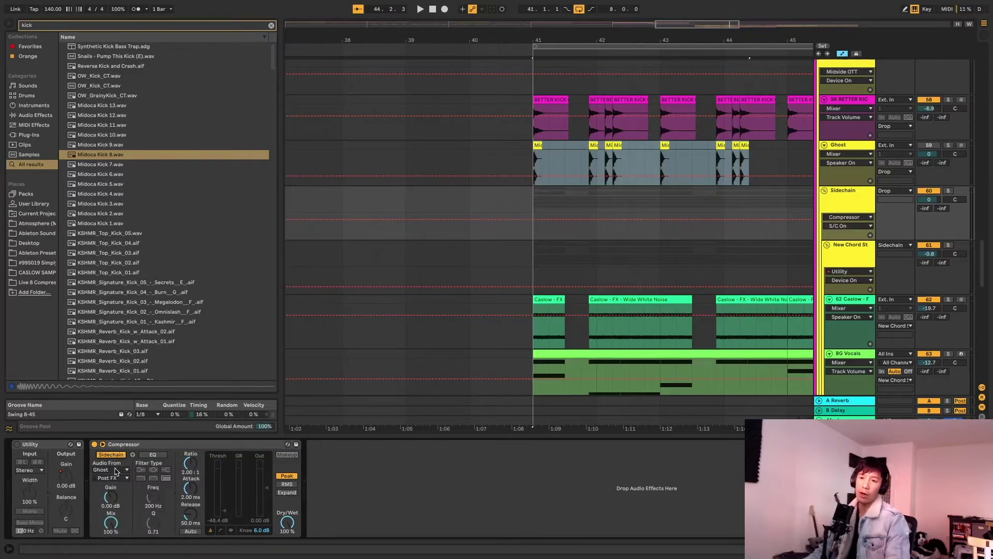
Set the Compressor's sidechain audio source to the Ghost track and check that track's first kick clip at bar 41.
left_click(116, 469)
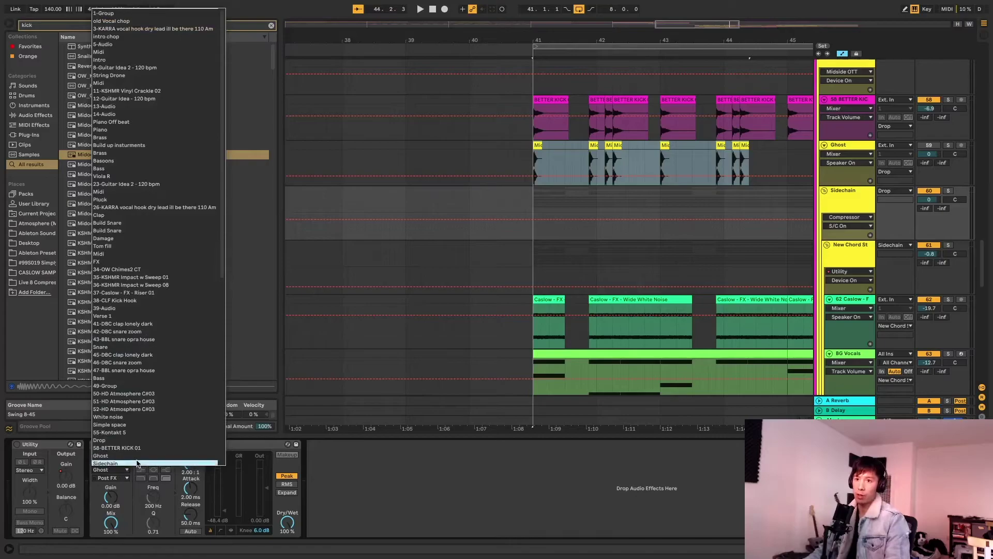
left_click(109, 455)
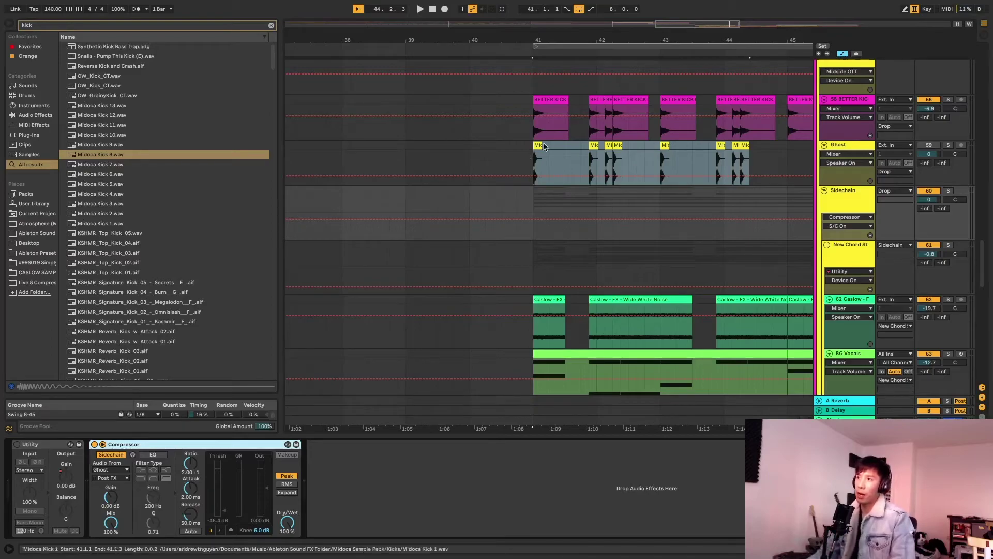
left_click(539, 145)
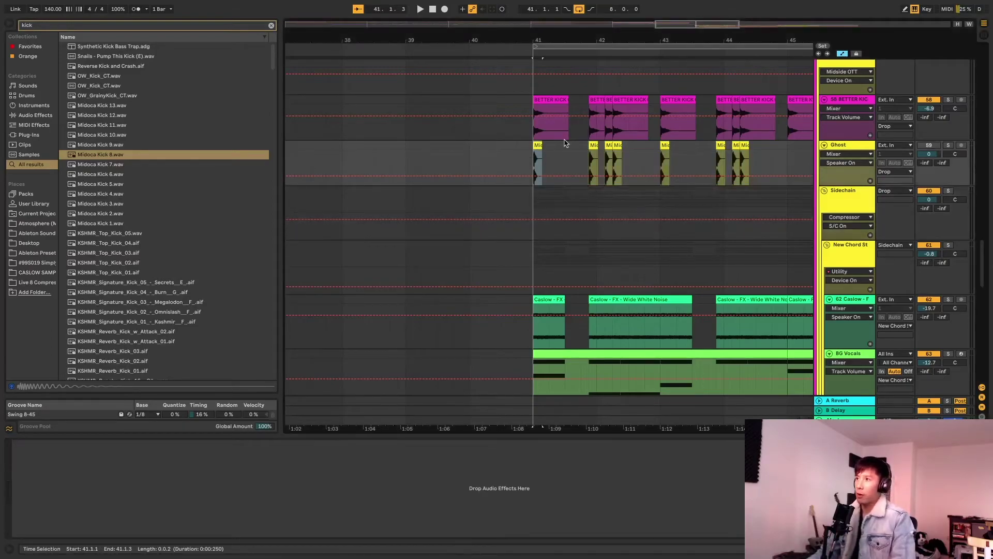
left_click(580, 145)
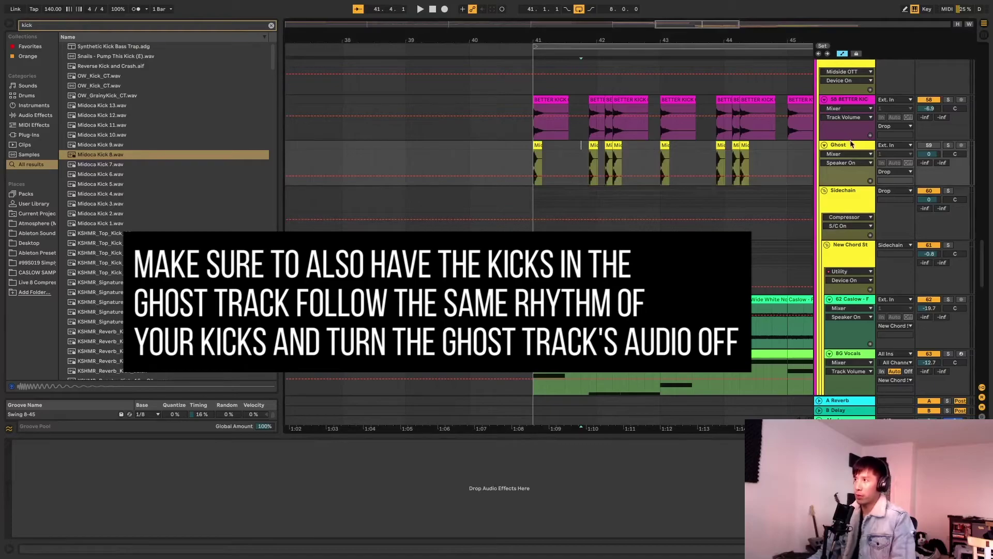
Set the threshold of the Sidechain group's Compressor to -45.5 dB and play the arrangement from 39.4.3 to hear the ducking.
left_click(856, 209)
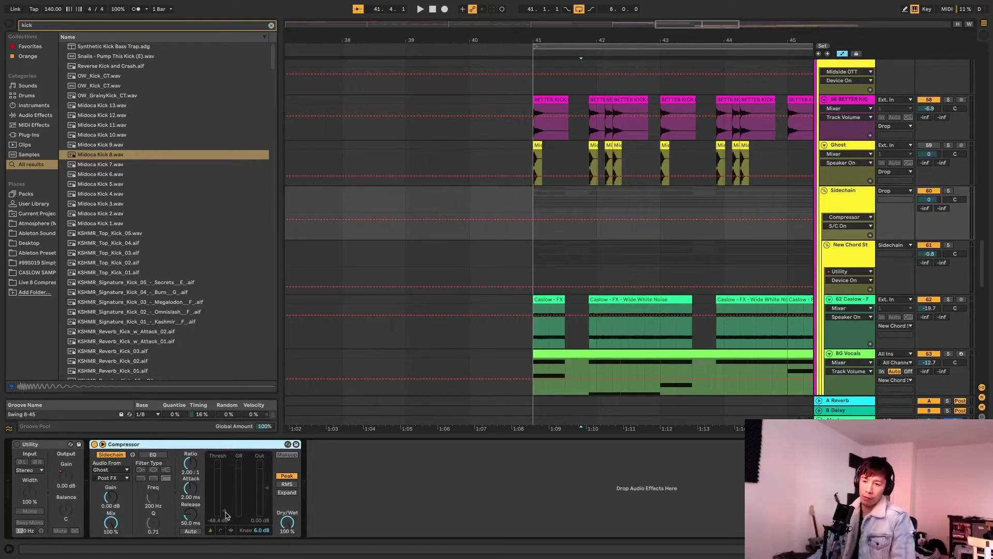
left_click(224, 512)
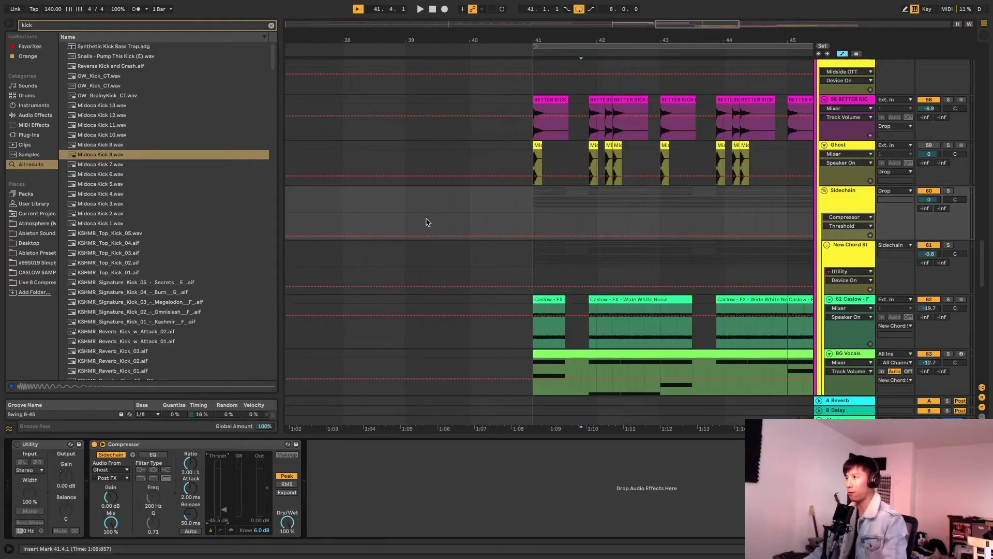
left_click(461, 206)
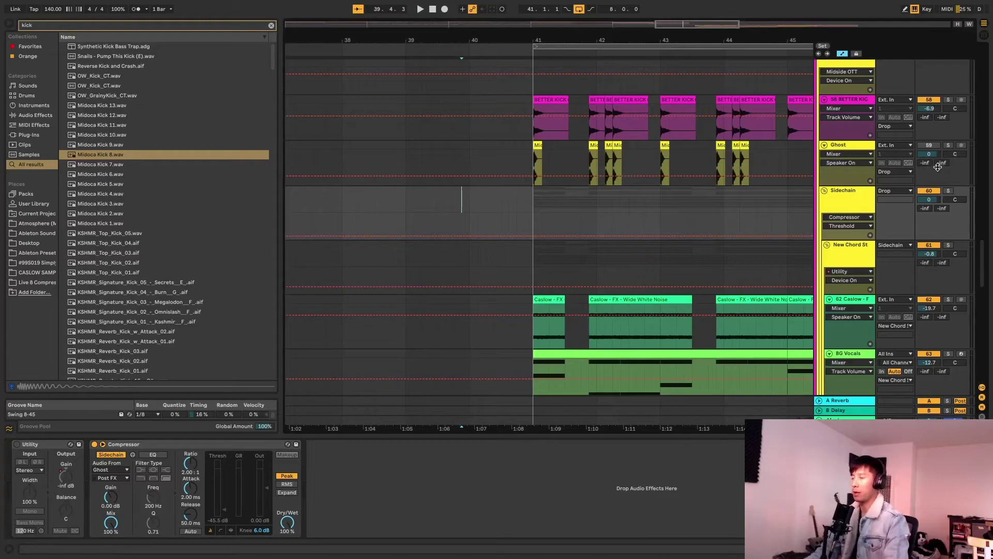
key("space")
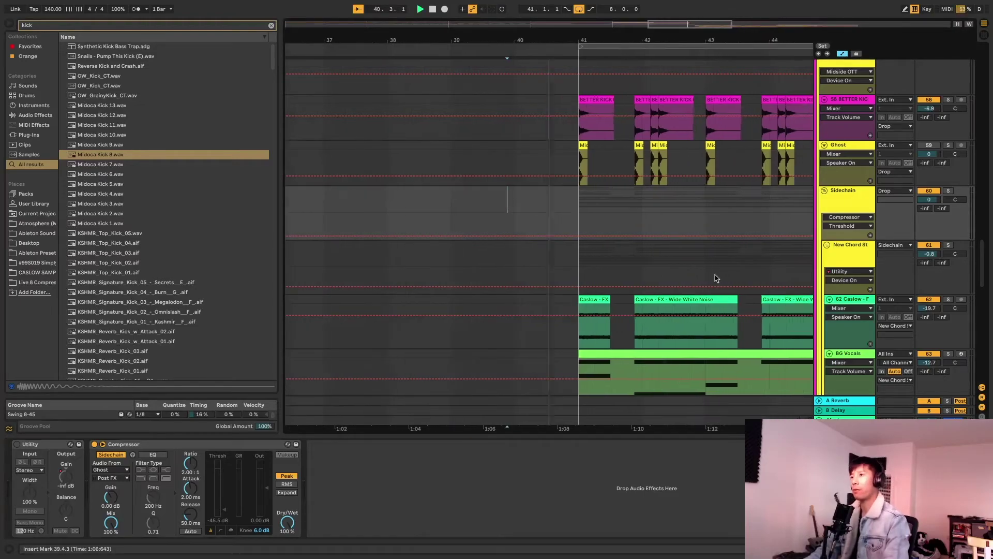